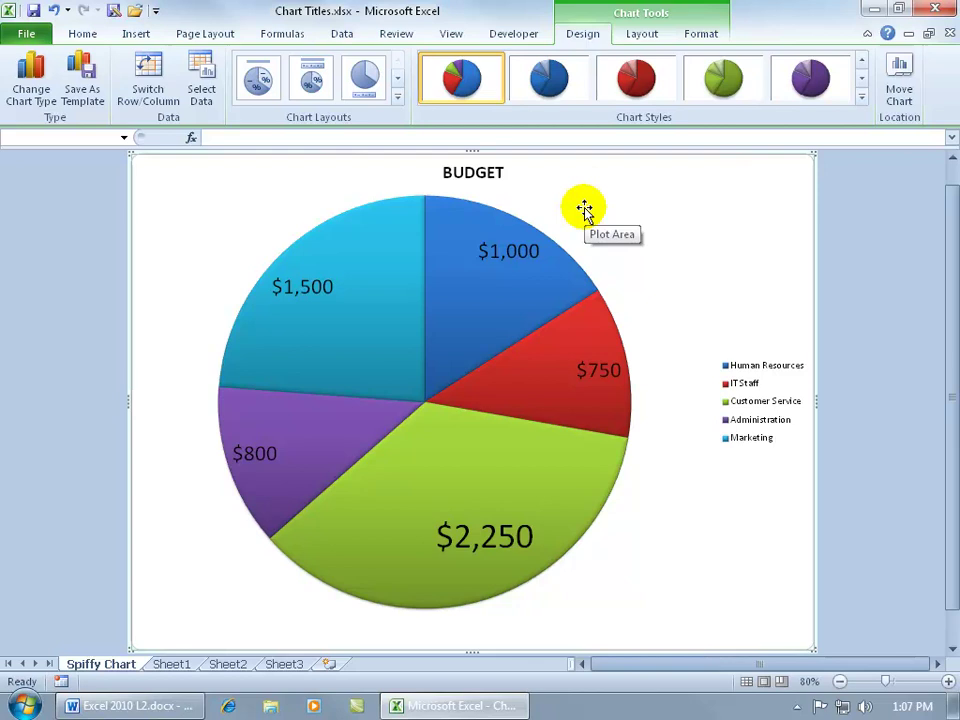
# - Change the pie chart's title text from the default heading to "My Spiffy Budget!"
pyautogui.click(479, 172)
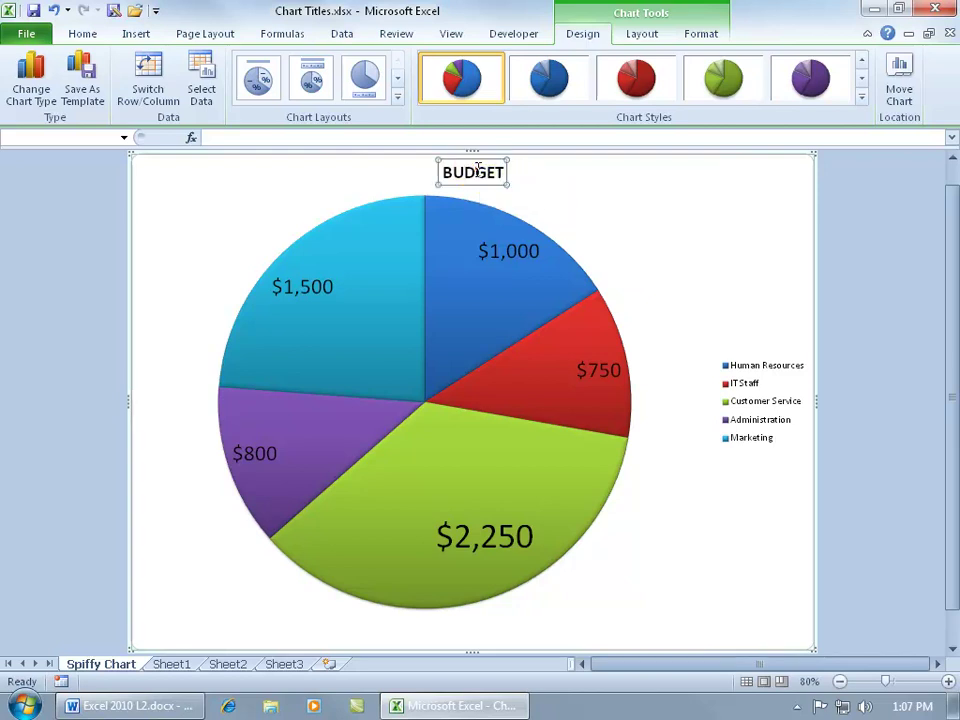
pyautogui.doubleClick(476, 172)
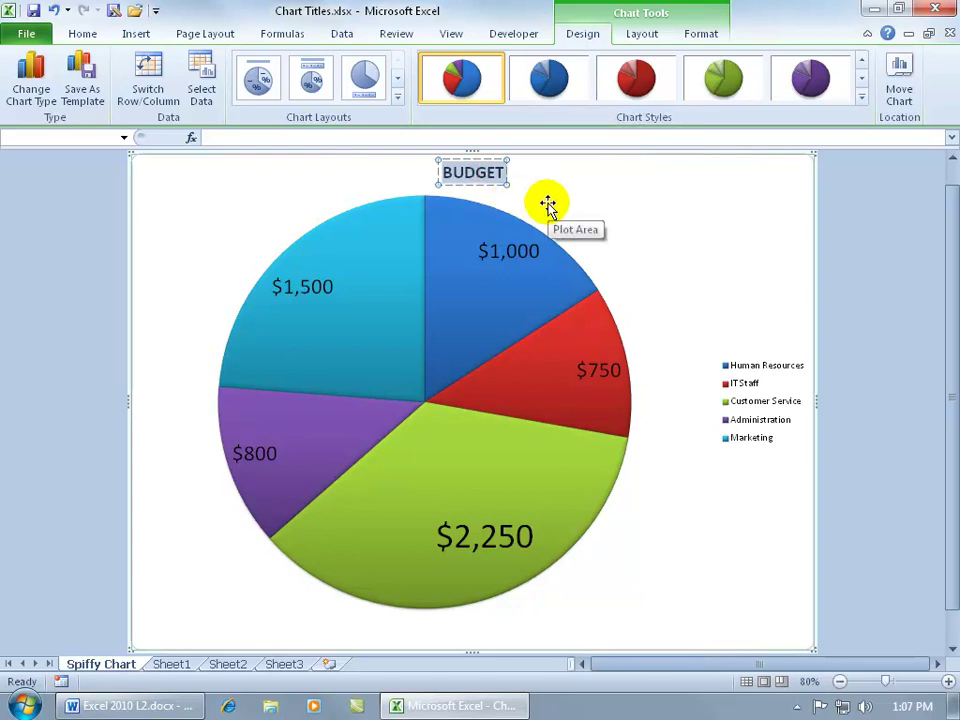
pyautogui.write('My Spiffy Budget!')
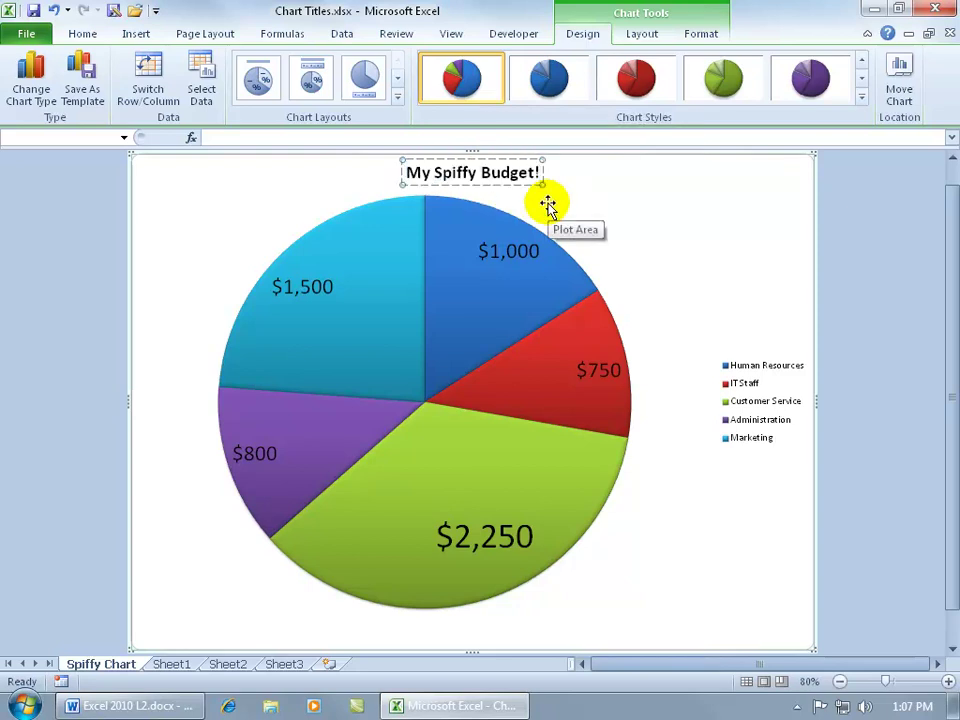
pyautogui.click(614, 194)
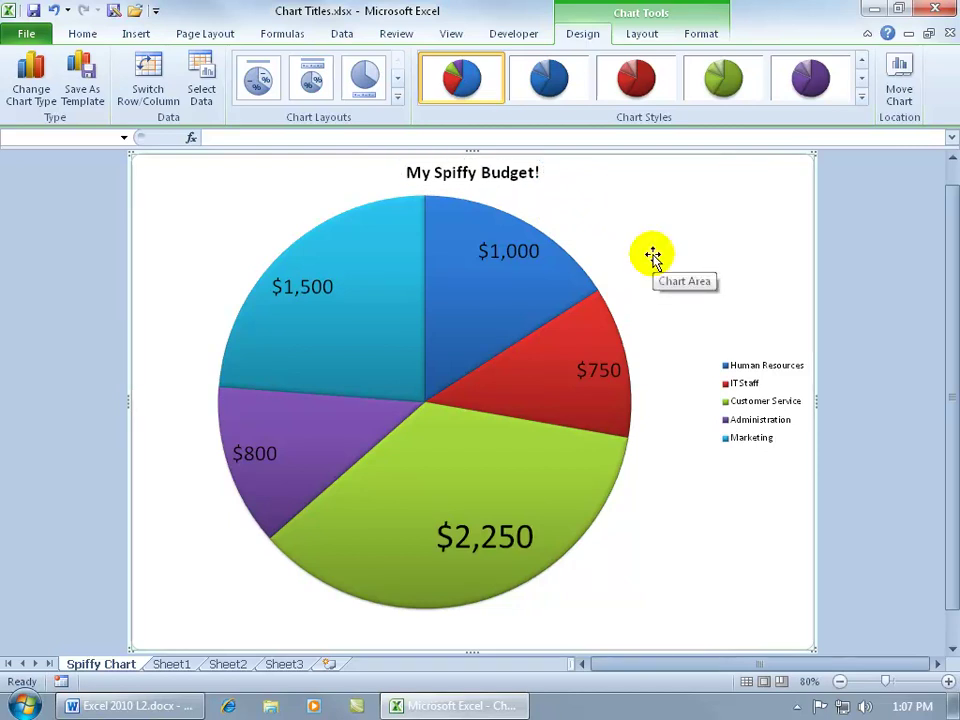
# - Delete the pie chart's title and undo the deletion
pyautogui.click(522, 178)
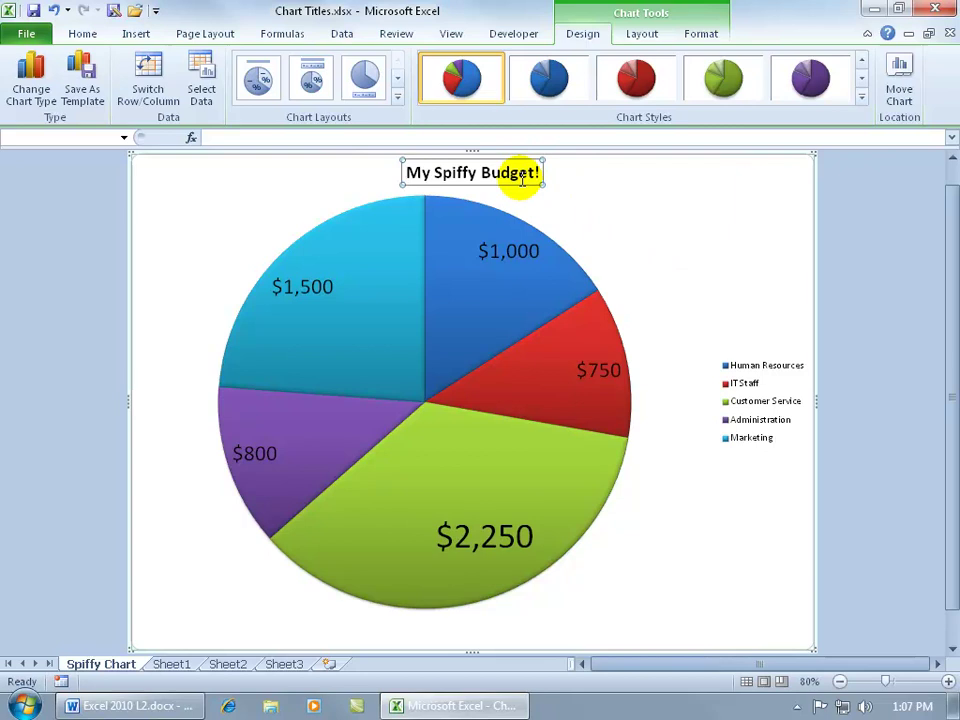
pyautogui.press('Delete')
pyautogui.click(55, 10)
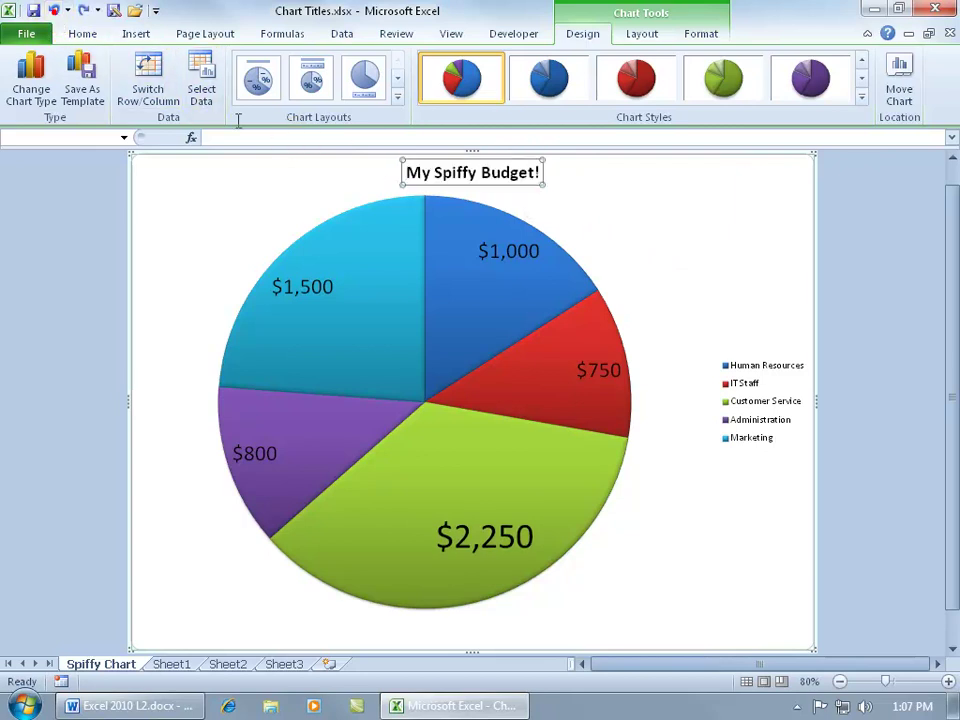
# - Set the pie chart's Chart Title option to None so no title is displayed
pyautogui.click(642, 33)
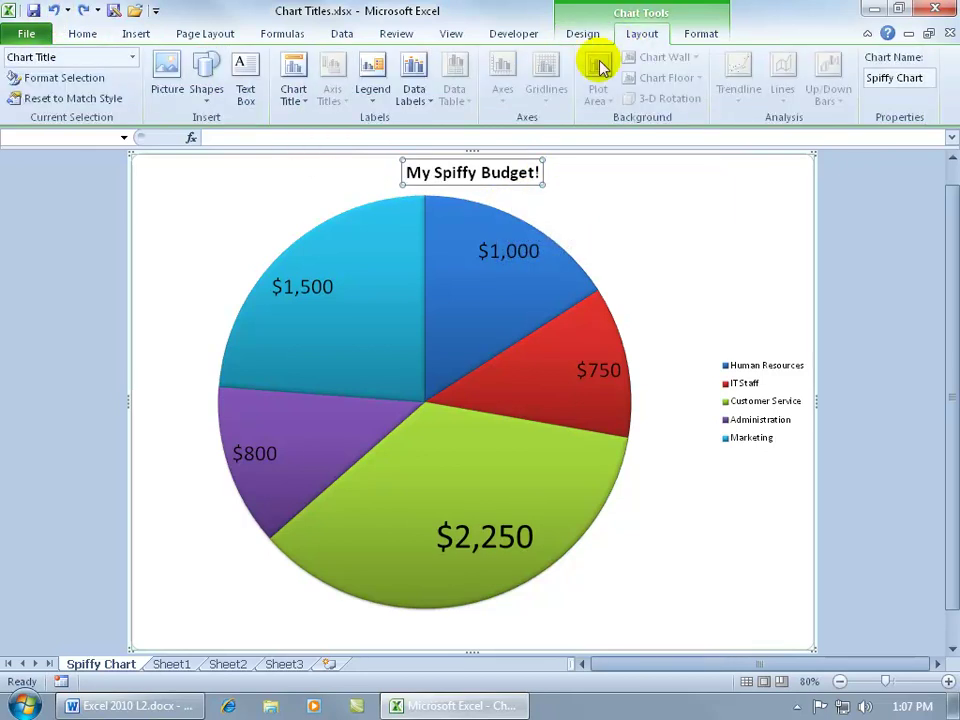
pyautogui.click(302, 107)
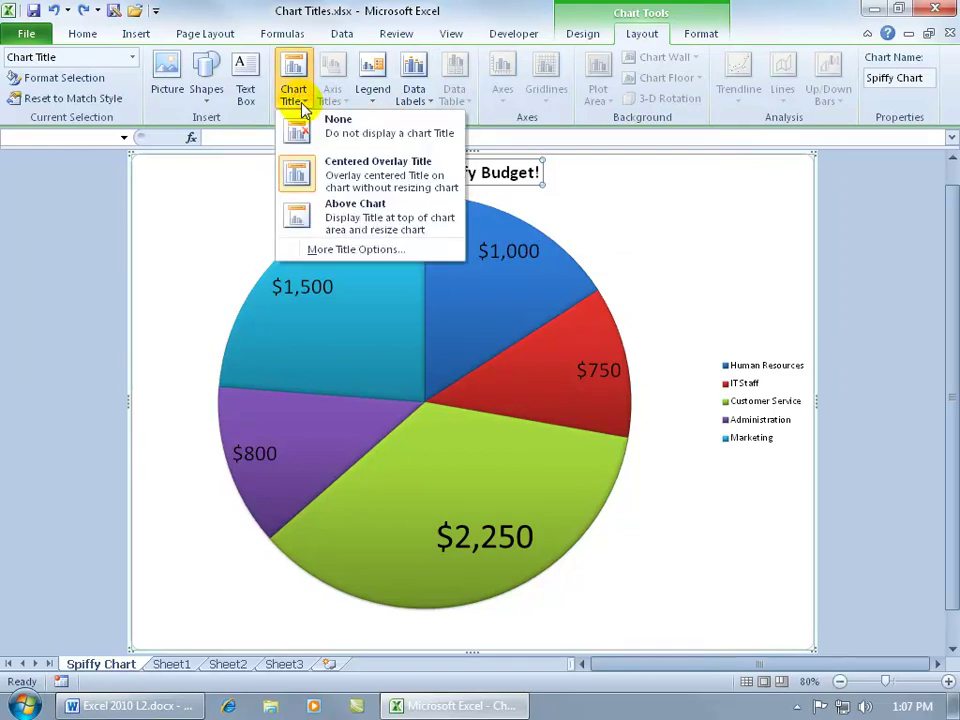
pyautogui.click(337, 137)
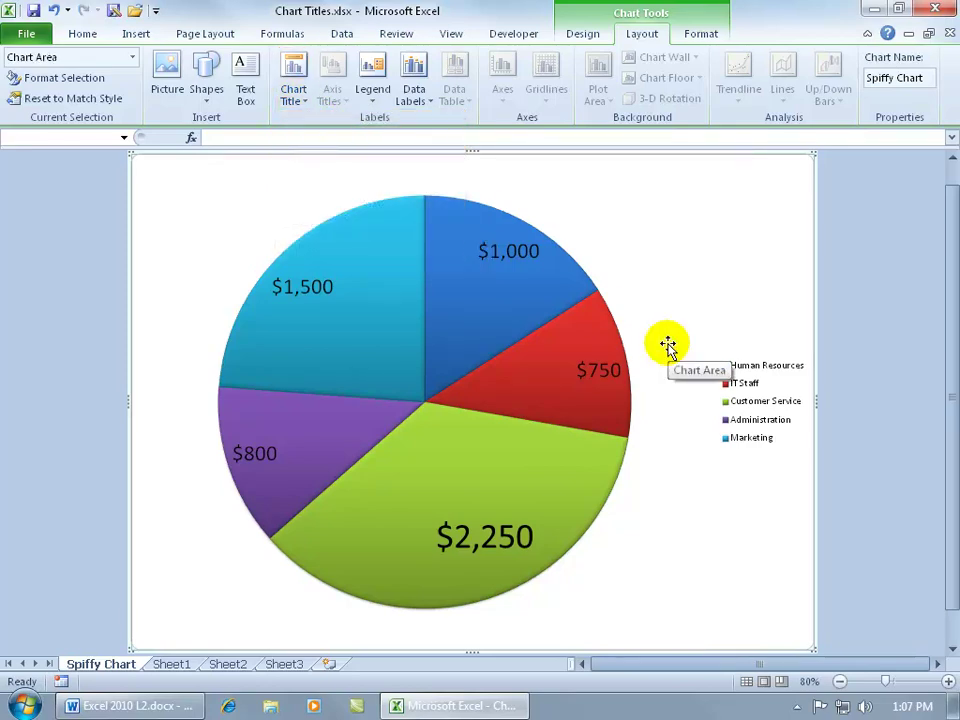
# - On Sheet1, add a title to the column chart with the Above Chart option and set its text to "Sales"
pyautogui.click(180, 664)
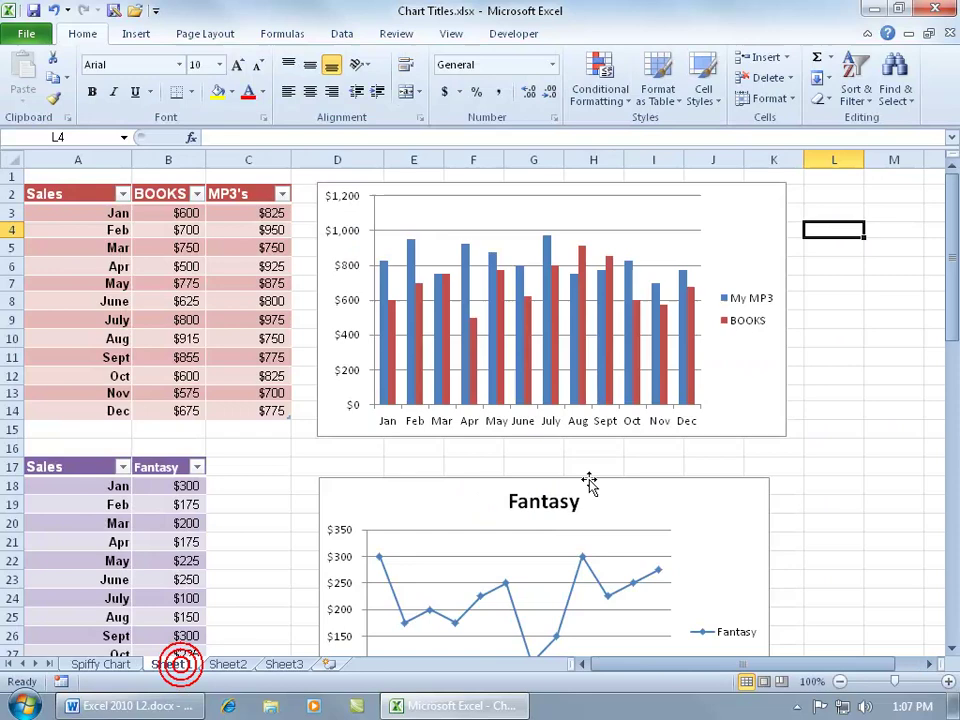
pyautogui.click(748, 275)
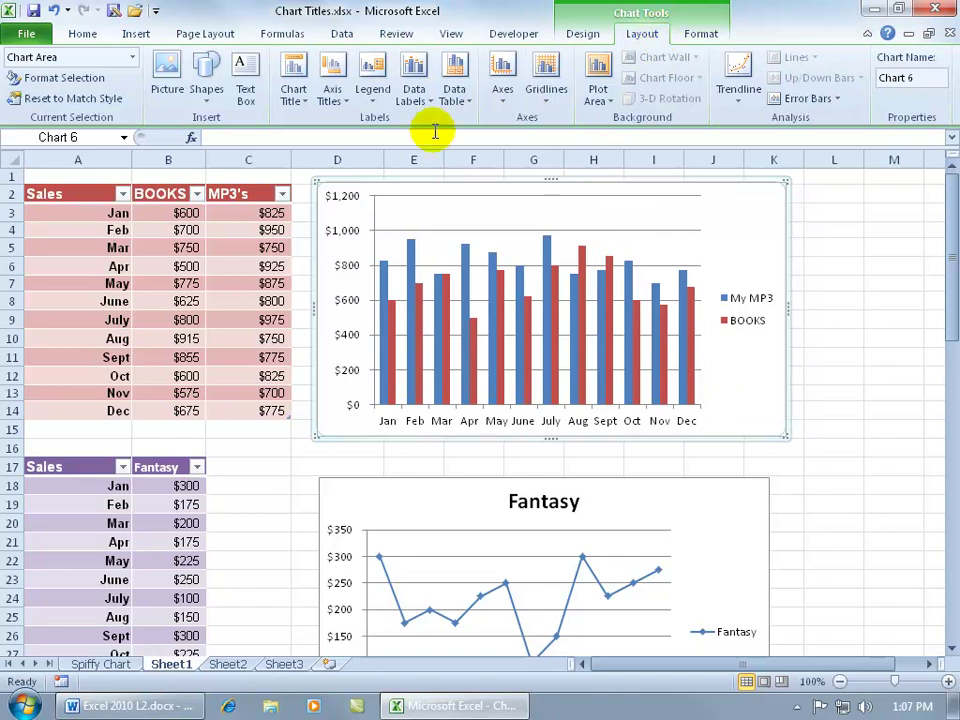
pyautogui.click(295, 96)
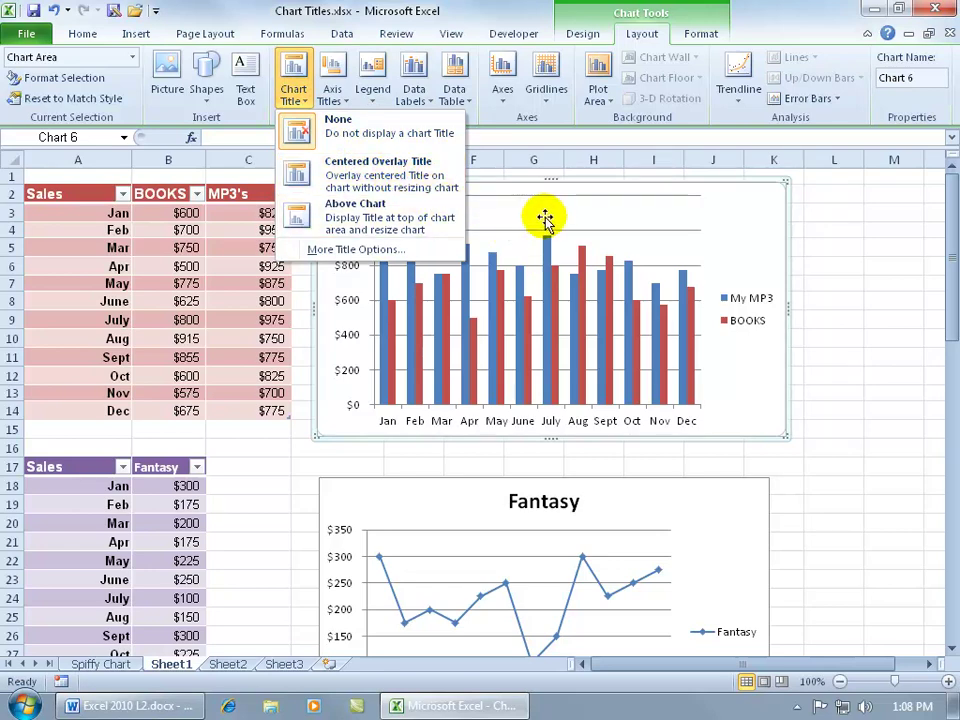
pyautogui.click(321, 222)
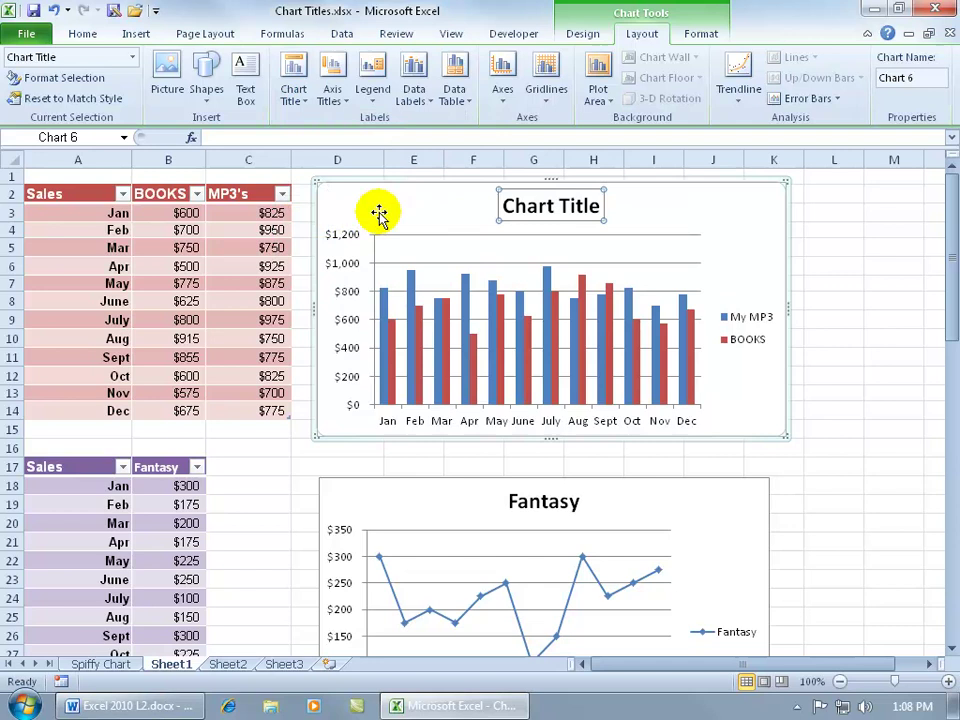
pyautogui.click(527, 209)
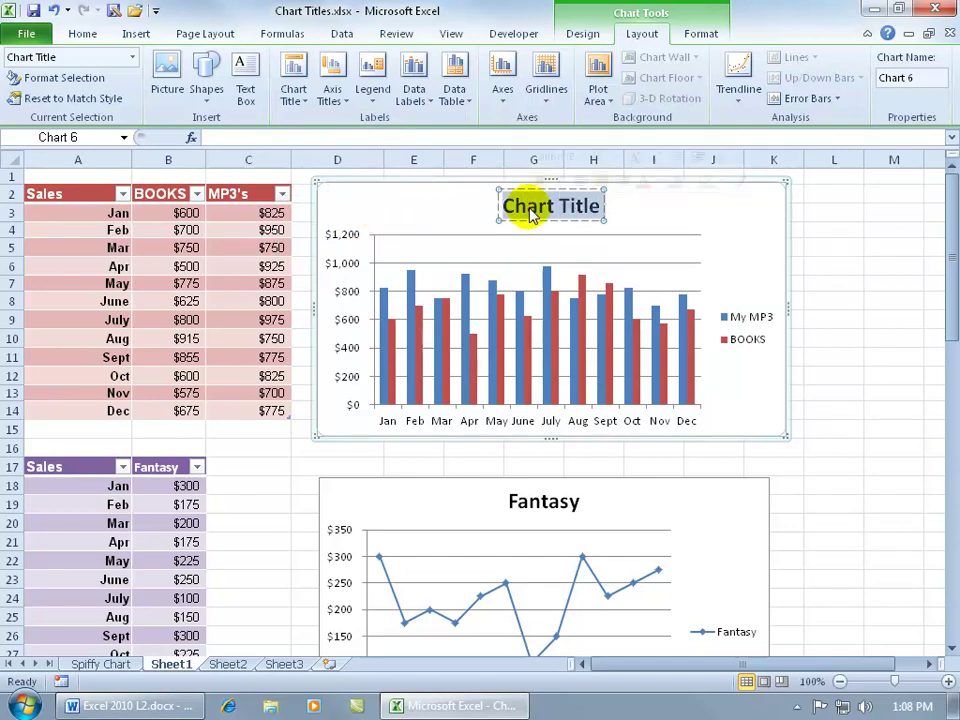
pyautogui.tripleClick(531, 215)
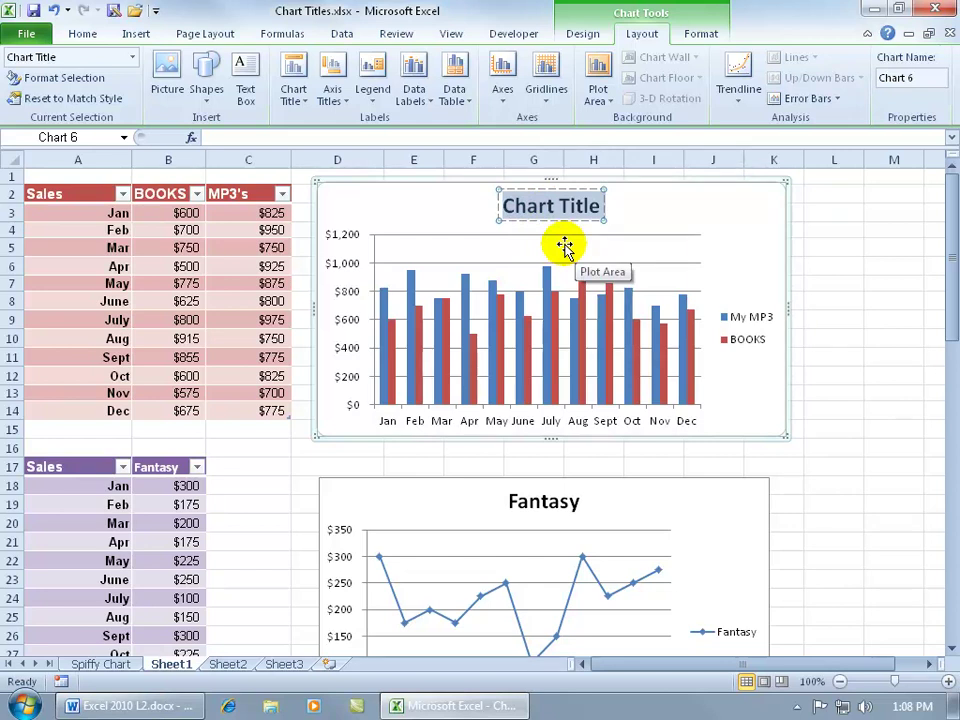
pyautogui.write('Sales')
pyautogui.click(669, 208)
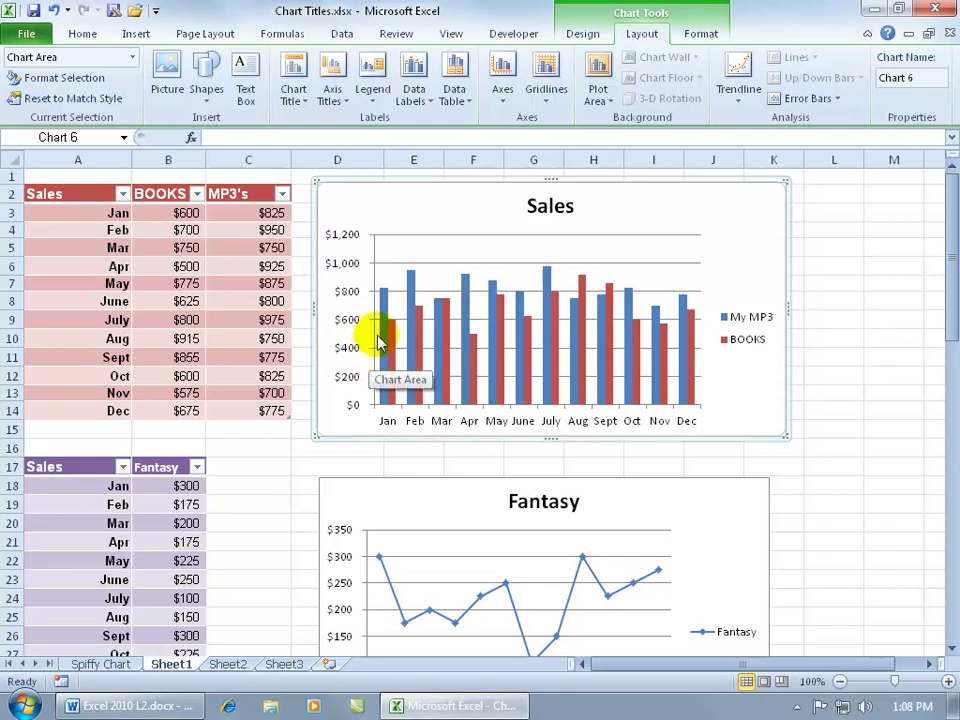
# - Add a primary vertical axis title with vertical text to the column chart and set it to "Thousands"
pyautogui.click(330, 104)
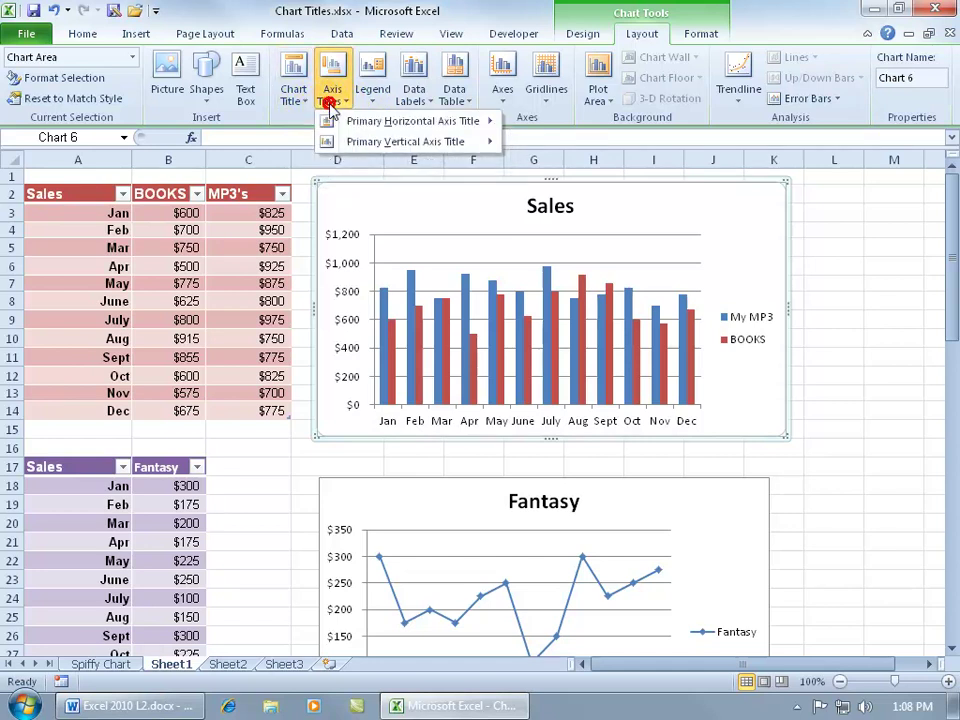
pyautogui.moveTo(349, 146)
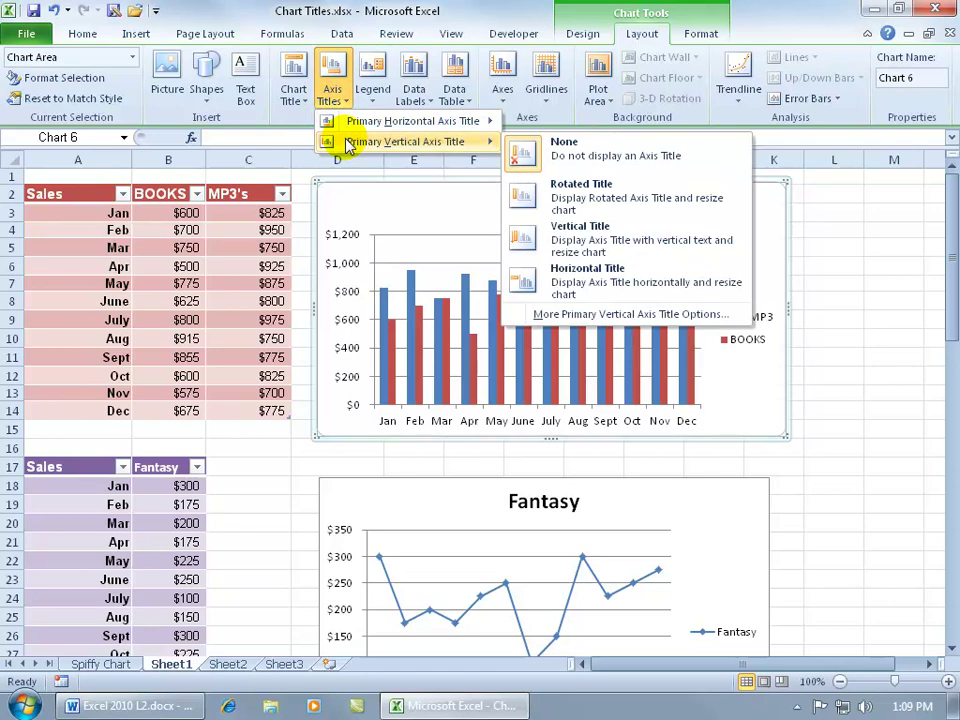
pyautogui.click(526, 243)
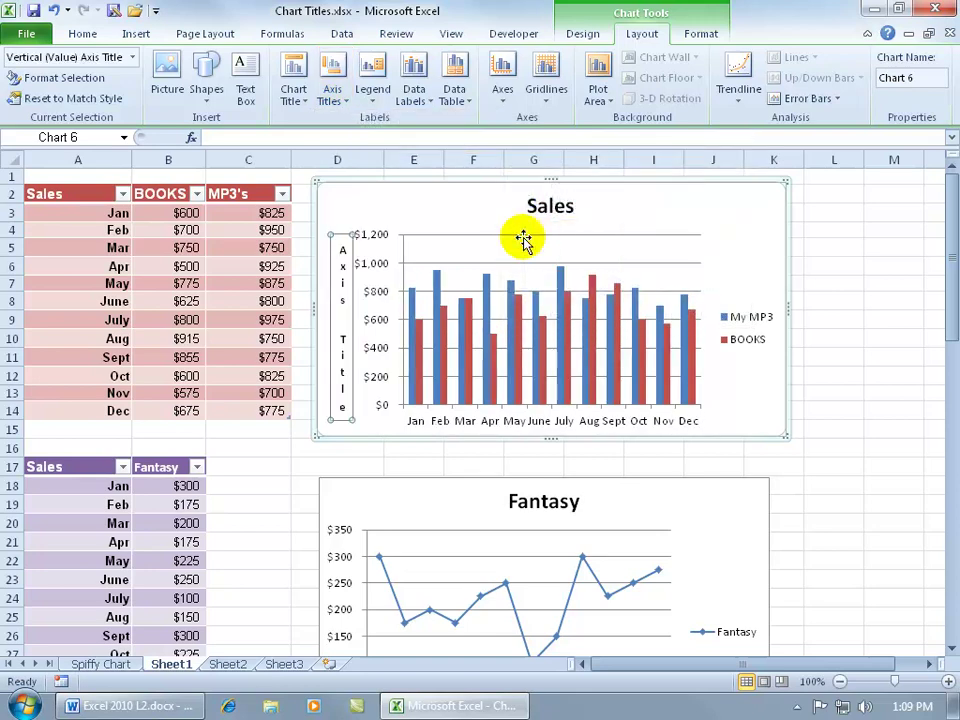
pyautogui.tripleClick(341, 287)
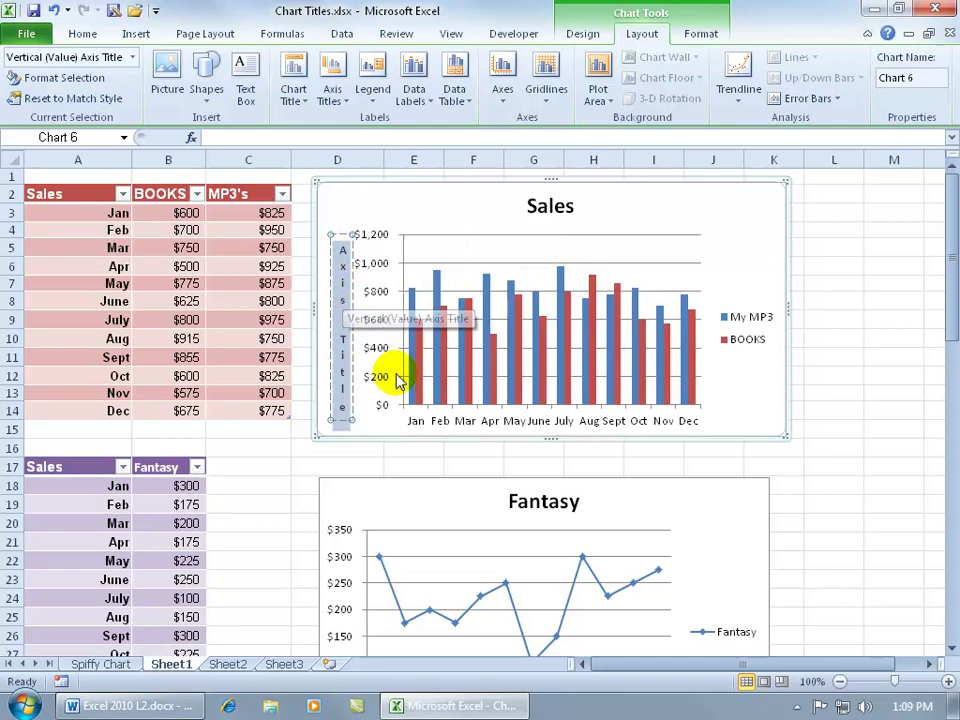
pyautogui.write('Thousands')
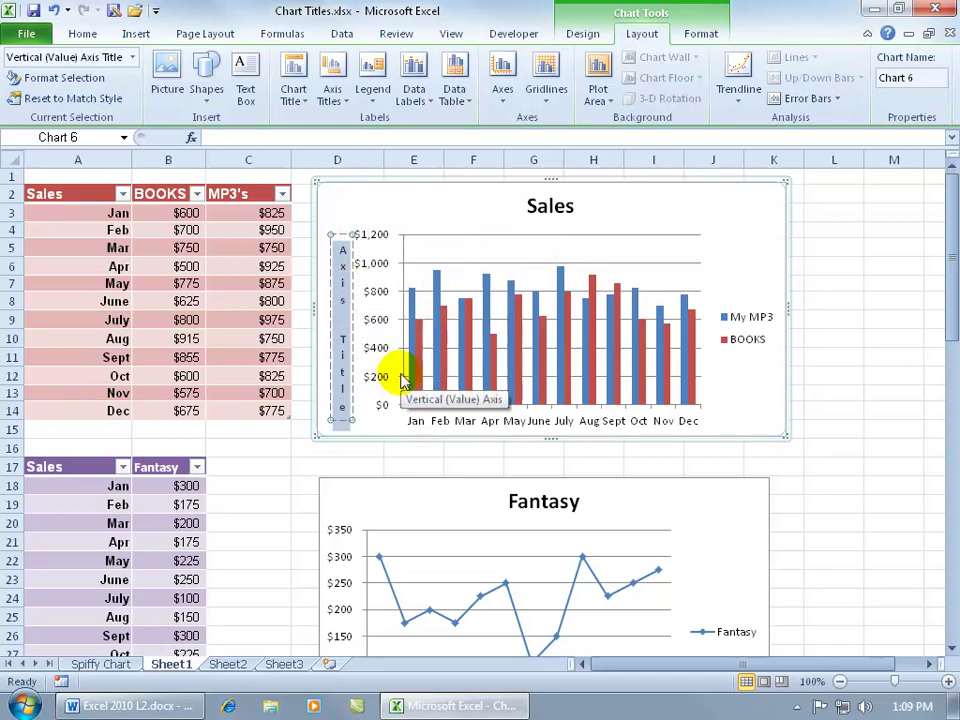
pyautogui.press('Return')
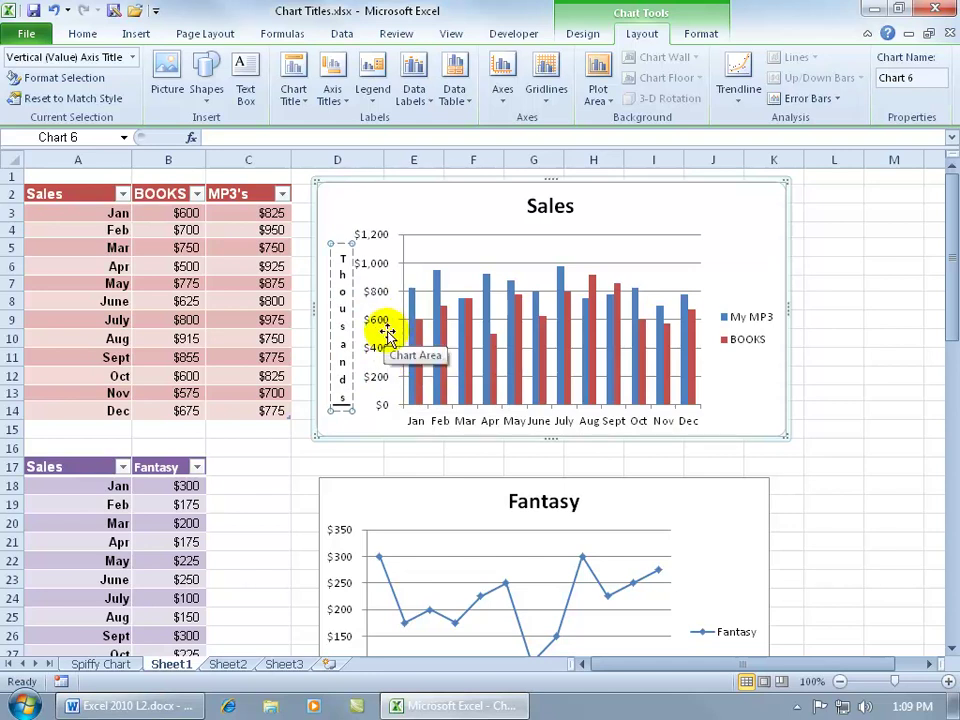
pyautogui.click(382, 429)
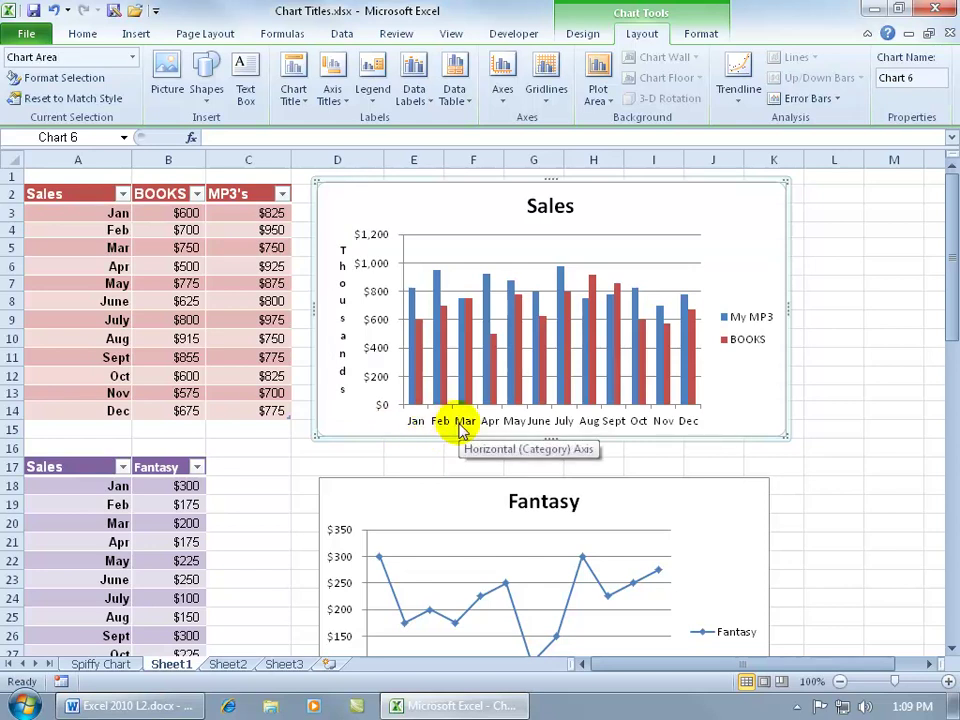
# - Add a primary horizontal axis title below the column chart's axis and set its text to "Months"
pyautogui.click(334, 100)
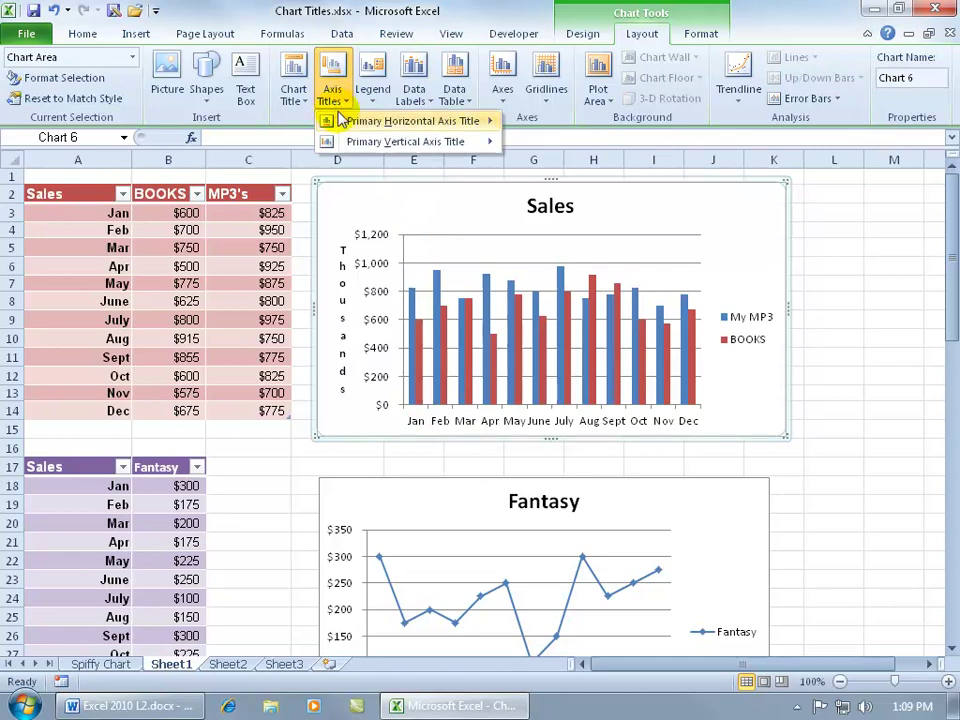
pyautogui.moveTo(343, 124)
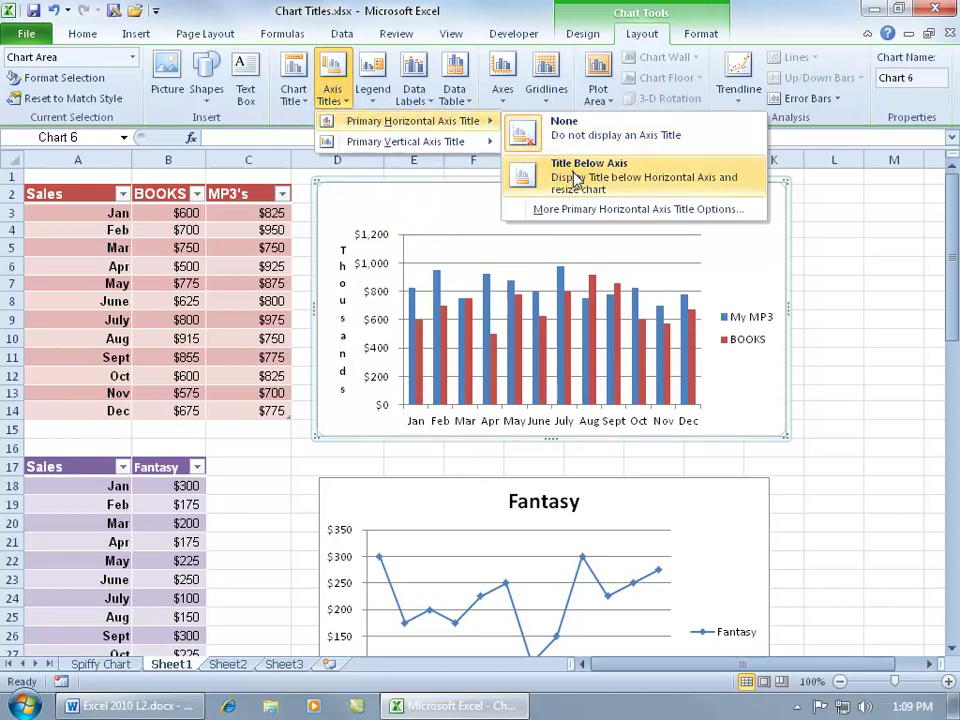
pyautogui.click(523, 176)
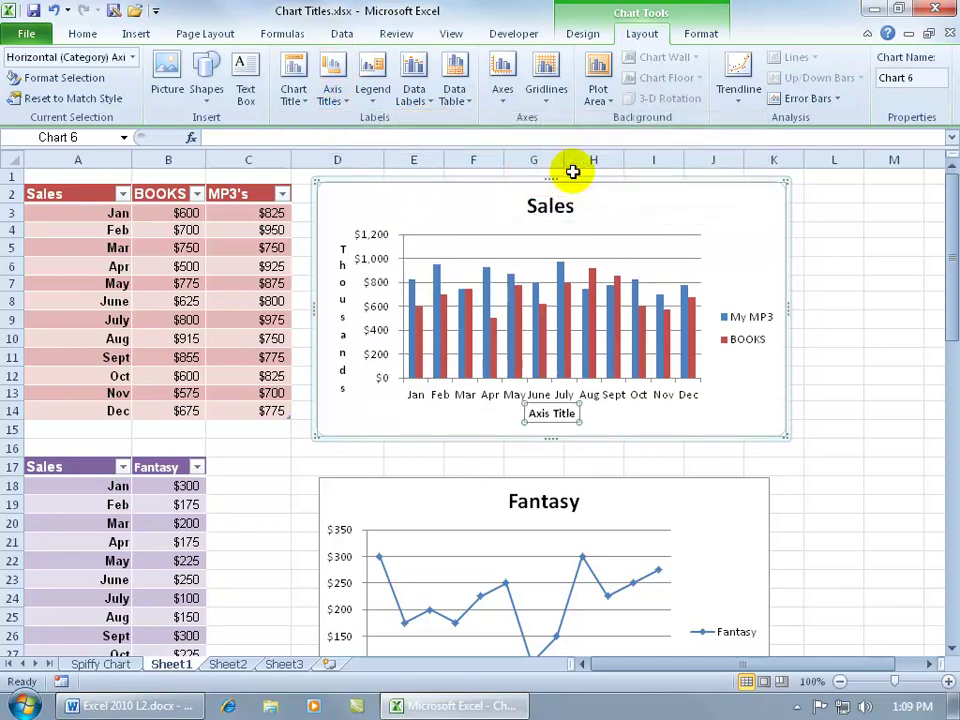
pyautogui.tripleClick(553, 418)
pyautogui.write('Month')
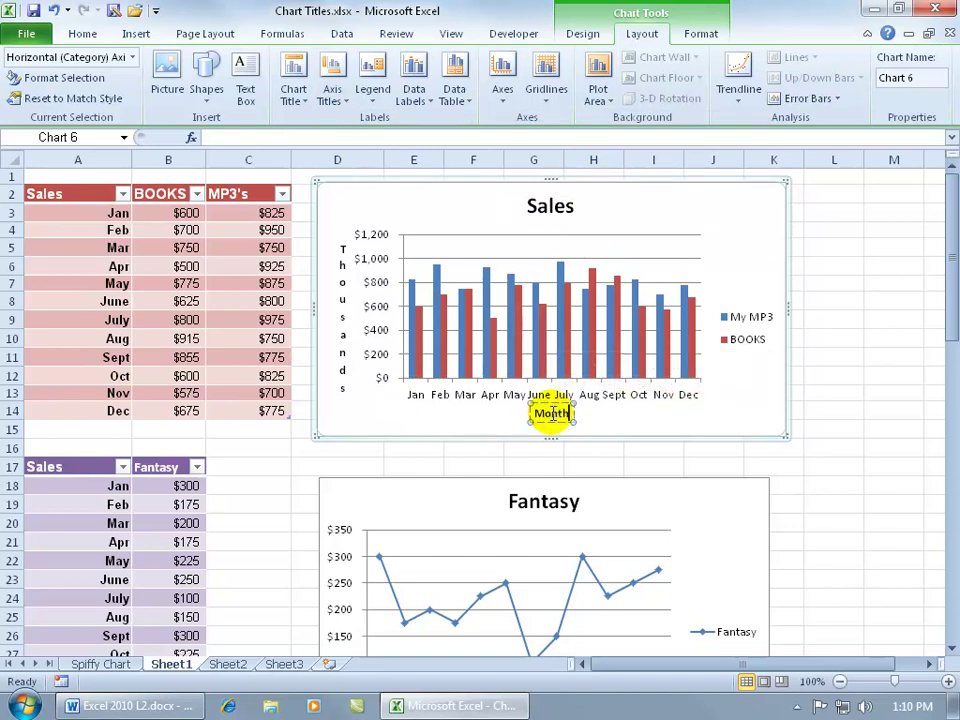
pyautogui.write('s')
pyautogui.click(628, 420)
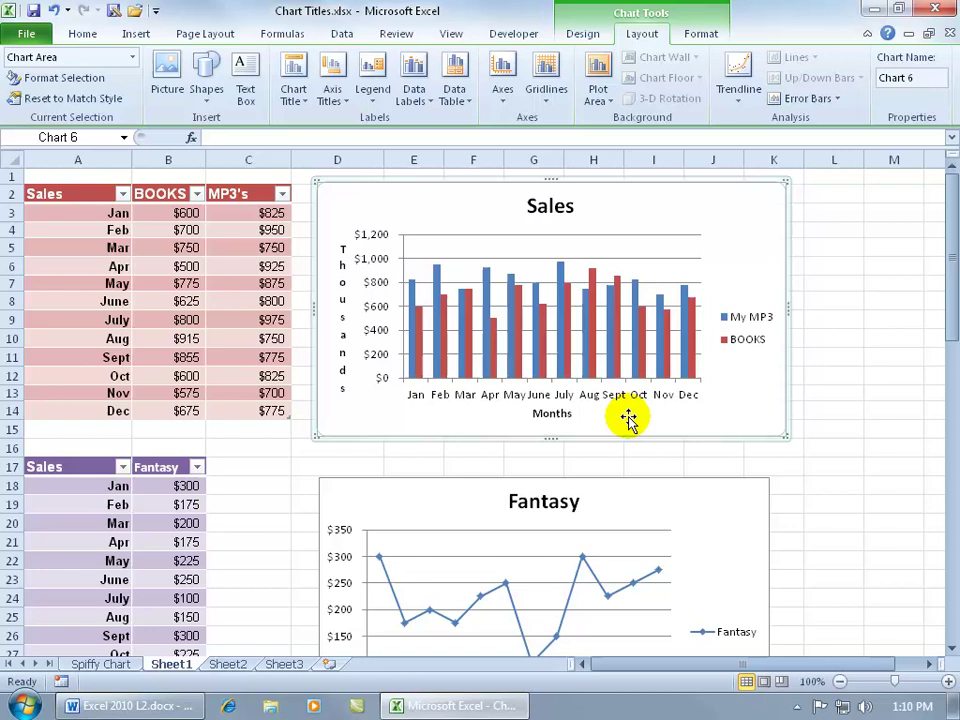
# - Remove both the vertical and the horizontal axis titles from the column chart
pyautogui.click(344, 368)
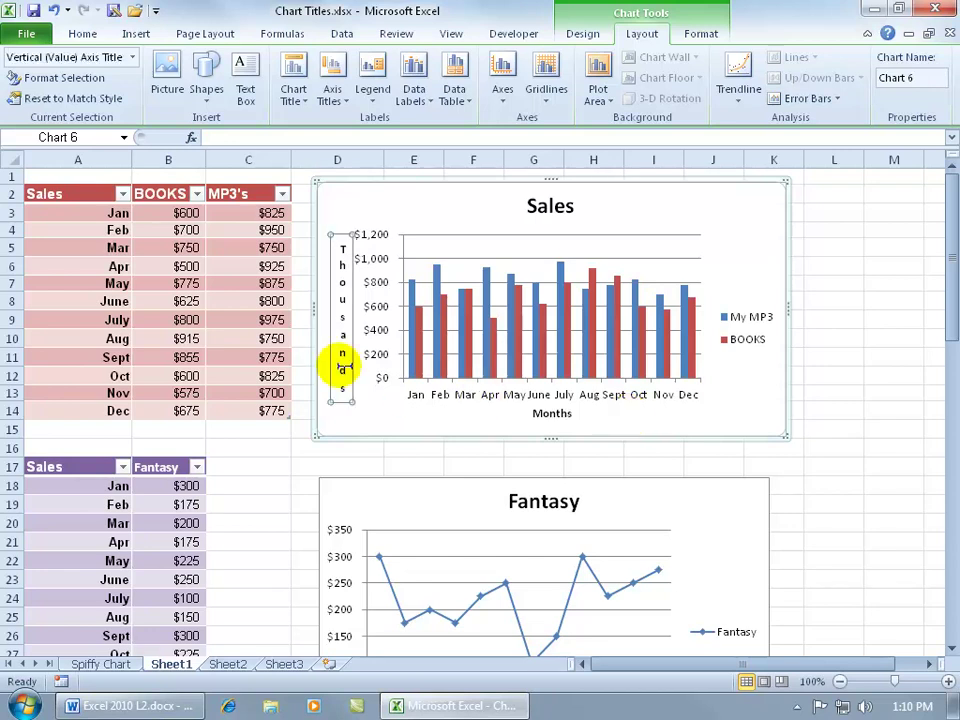
pyautogui.press('Delete')
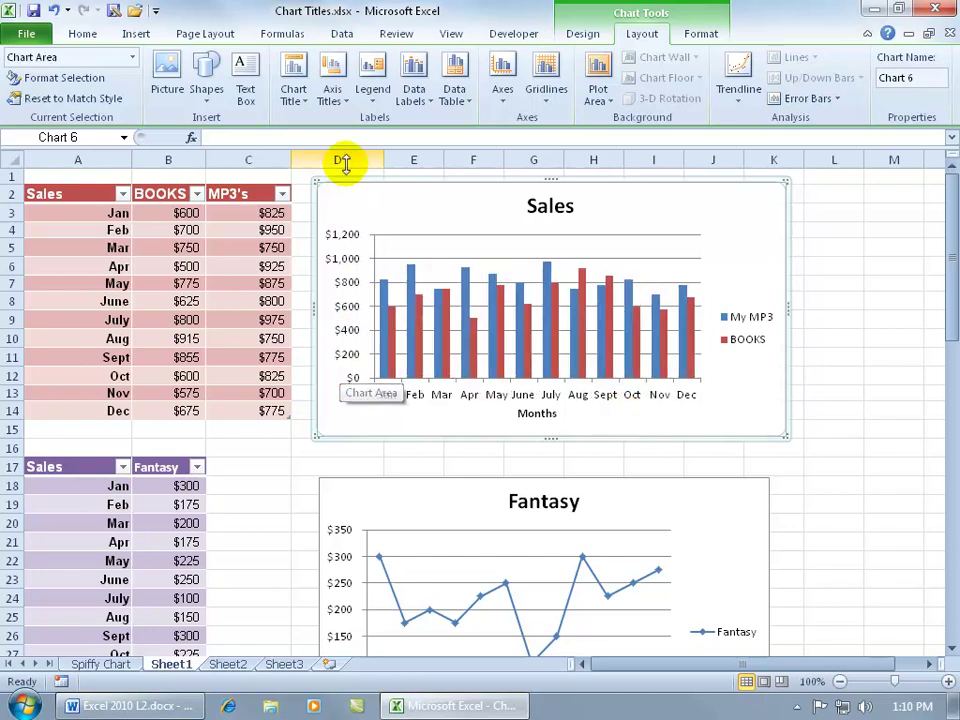
pyautogui.click(336, 100)
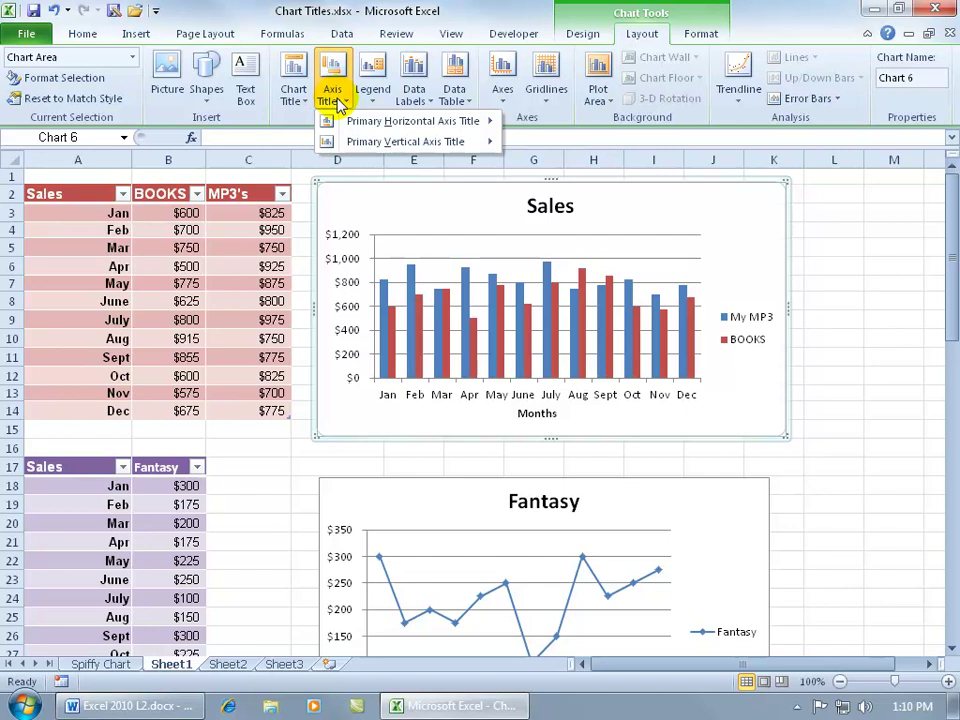
pyautogui.moveTo(343, 123)
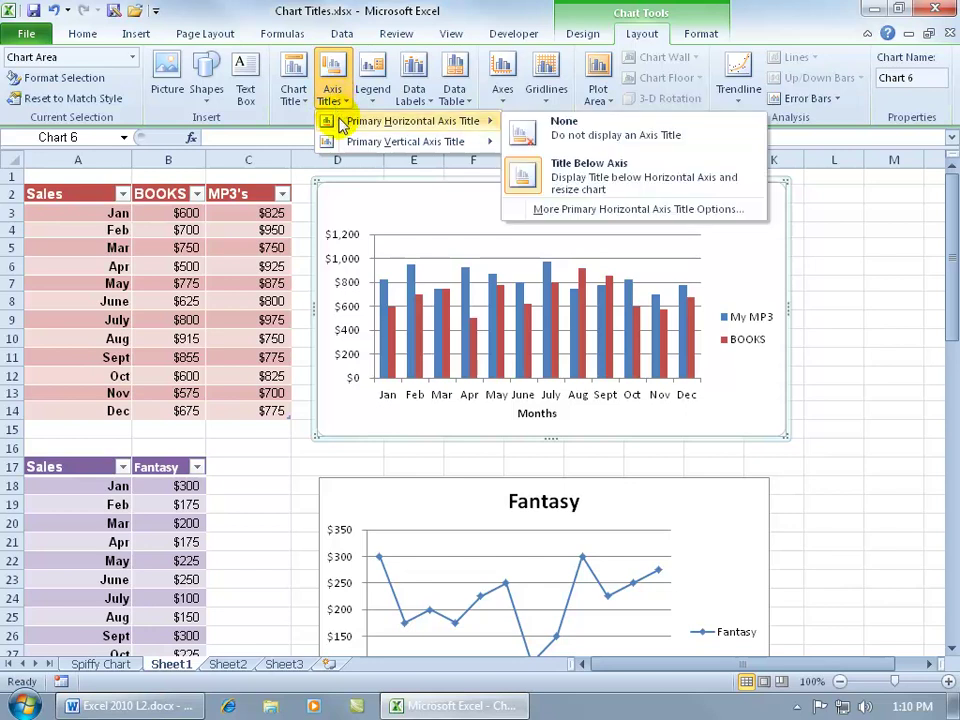
pyautogui.click(533, 137)
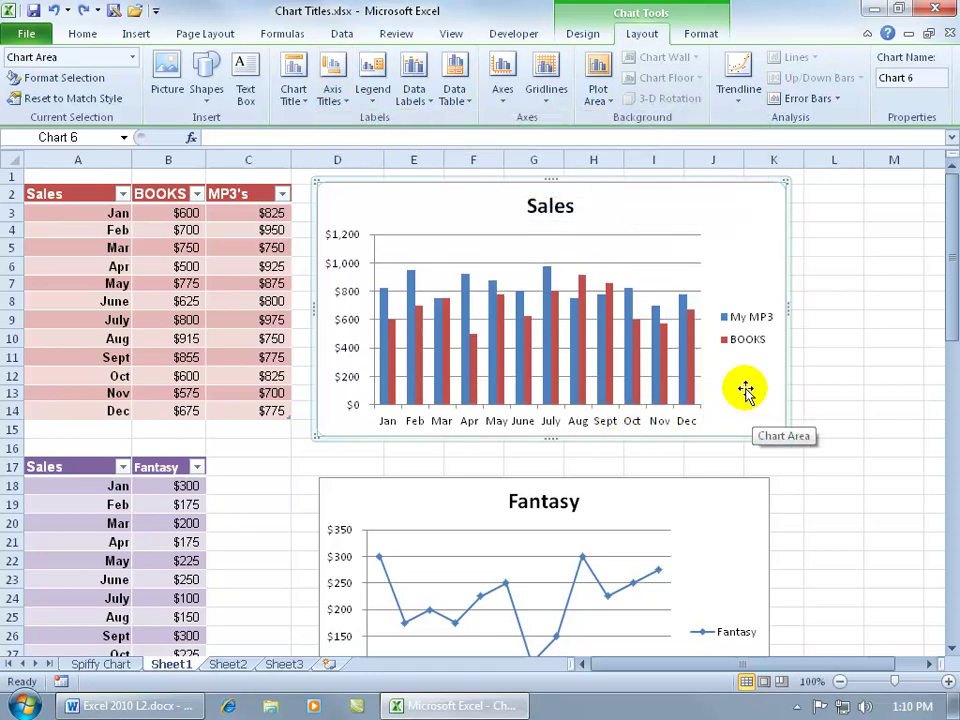
# - Link the column chart's title to the BOOKS header in cell B2 with a formula reference
pyautogui.click(561, 210)
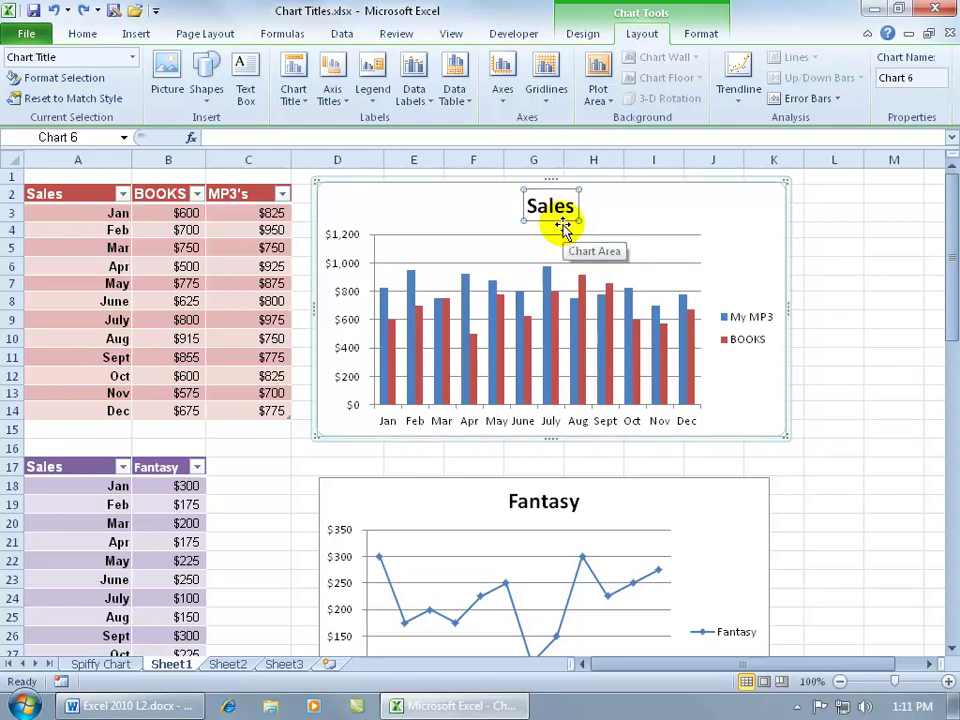
pyautogui.write('=')
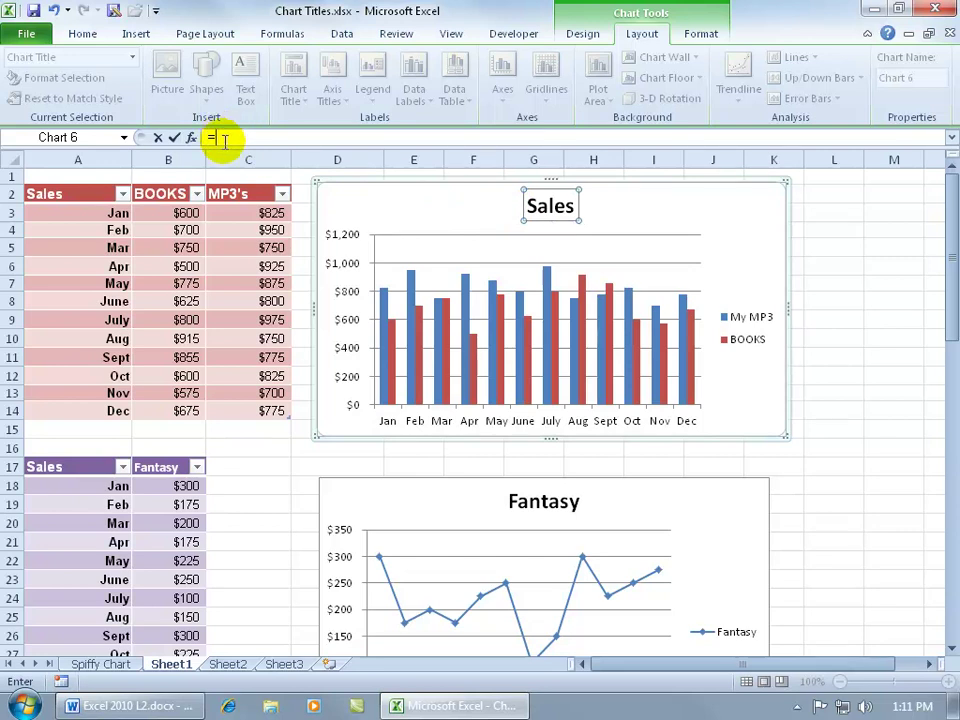
pyautogui.click(168, 194)
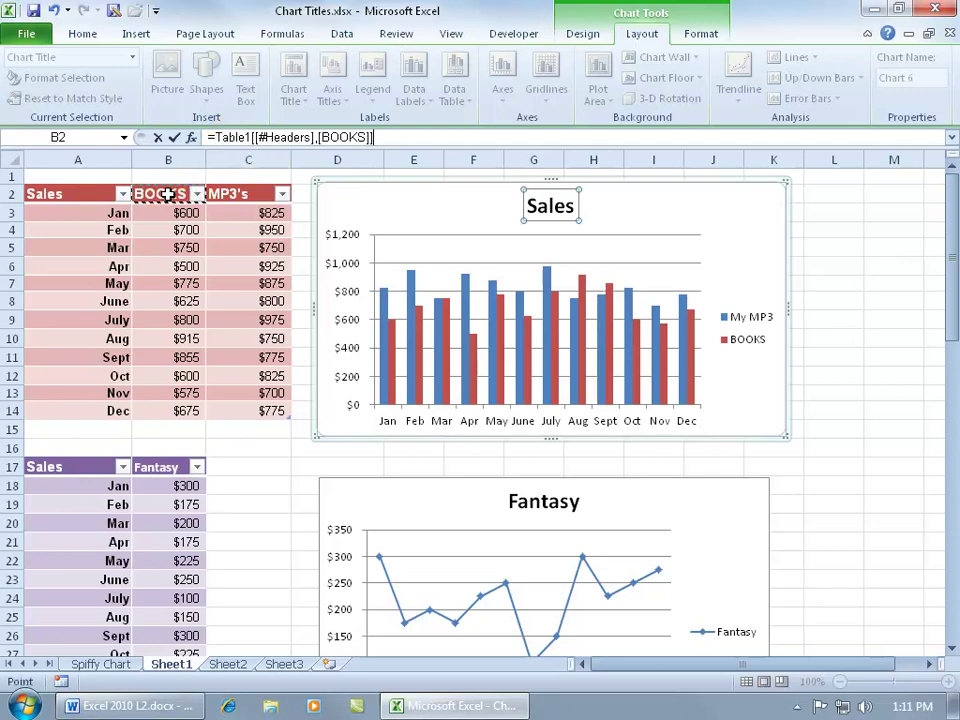
pyautogui.press('Return')
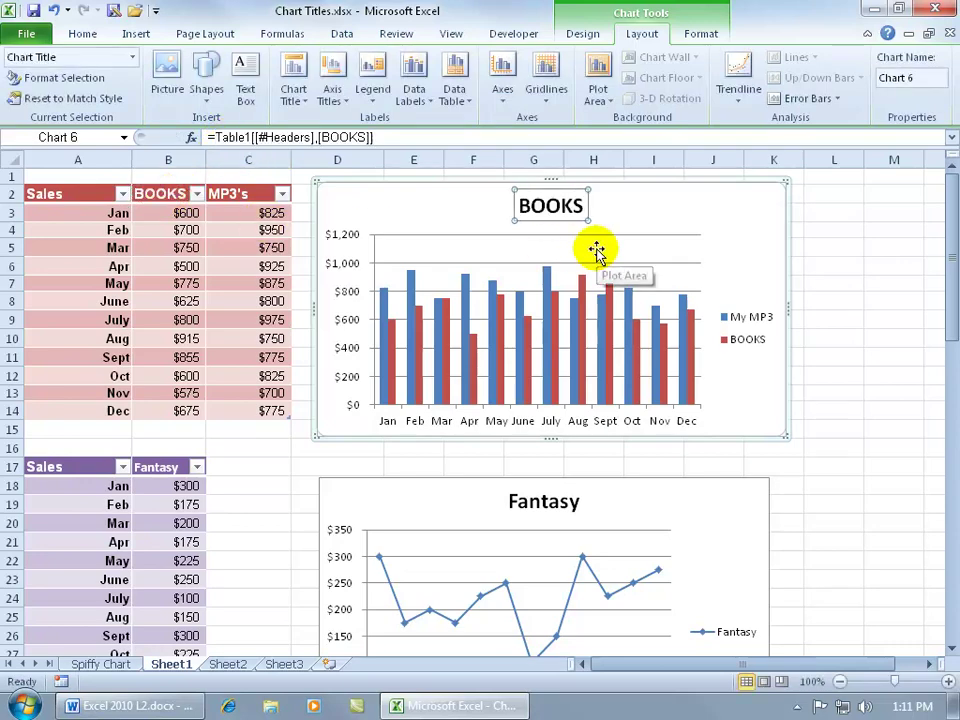
# - Rename the table header in cell B2 to "Movies" to update the linked chart title
pyautogui.click(158, 194)
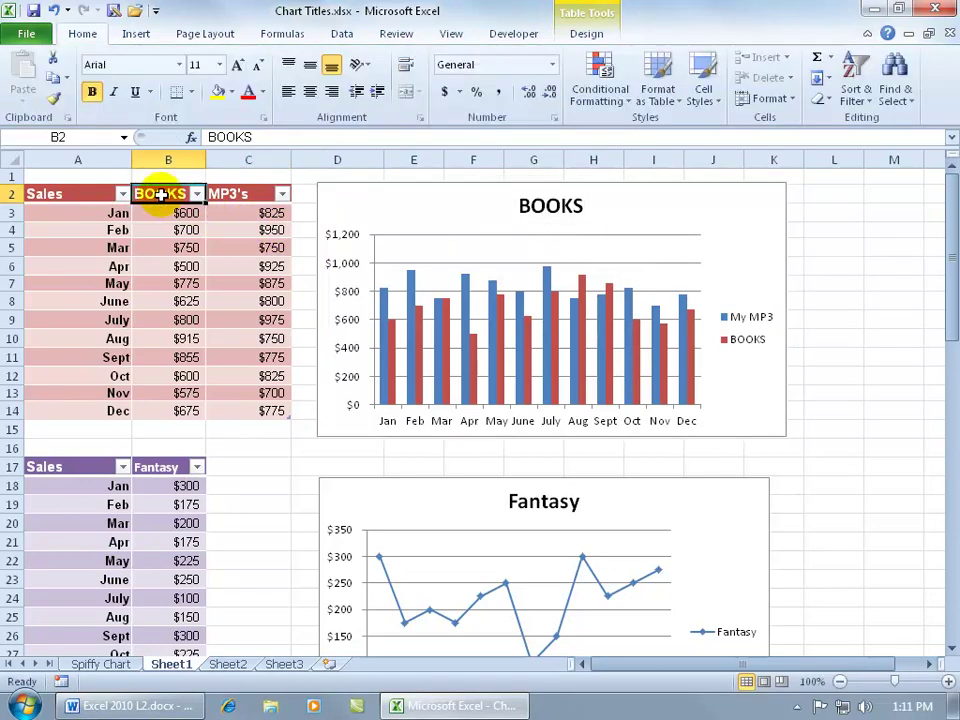
pyautogui.write('Movies')
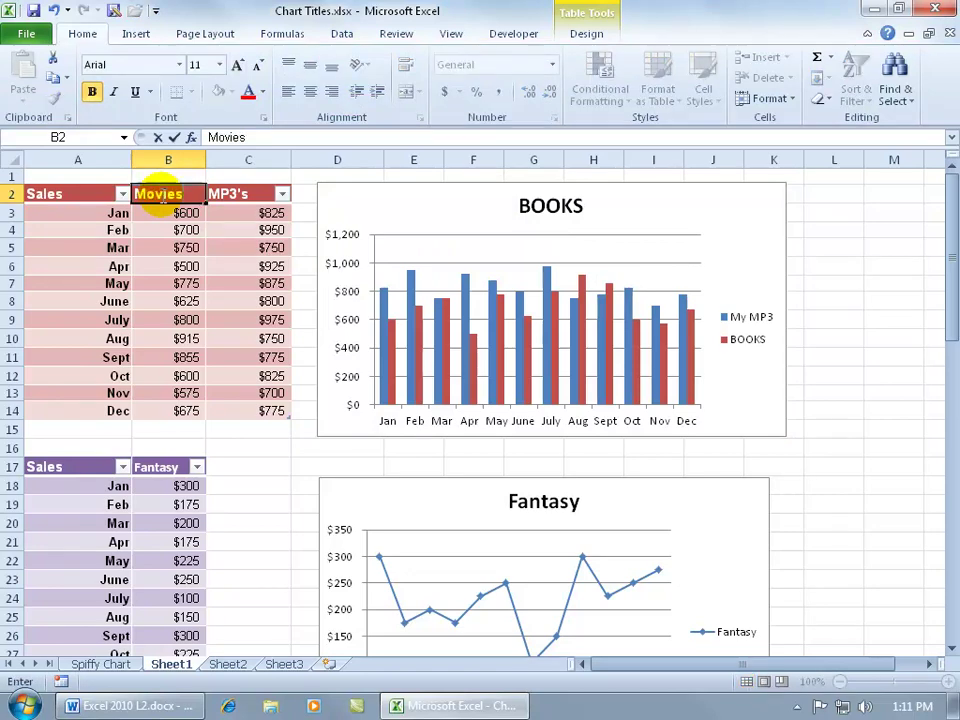
pyautogui.press('Return')
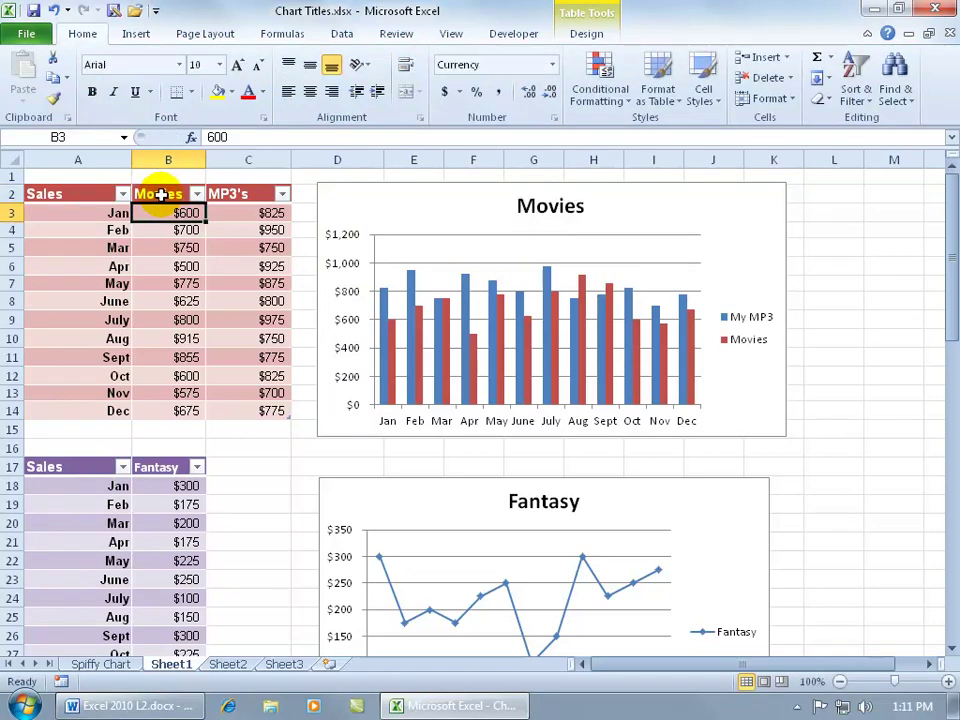